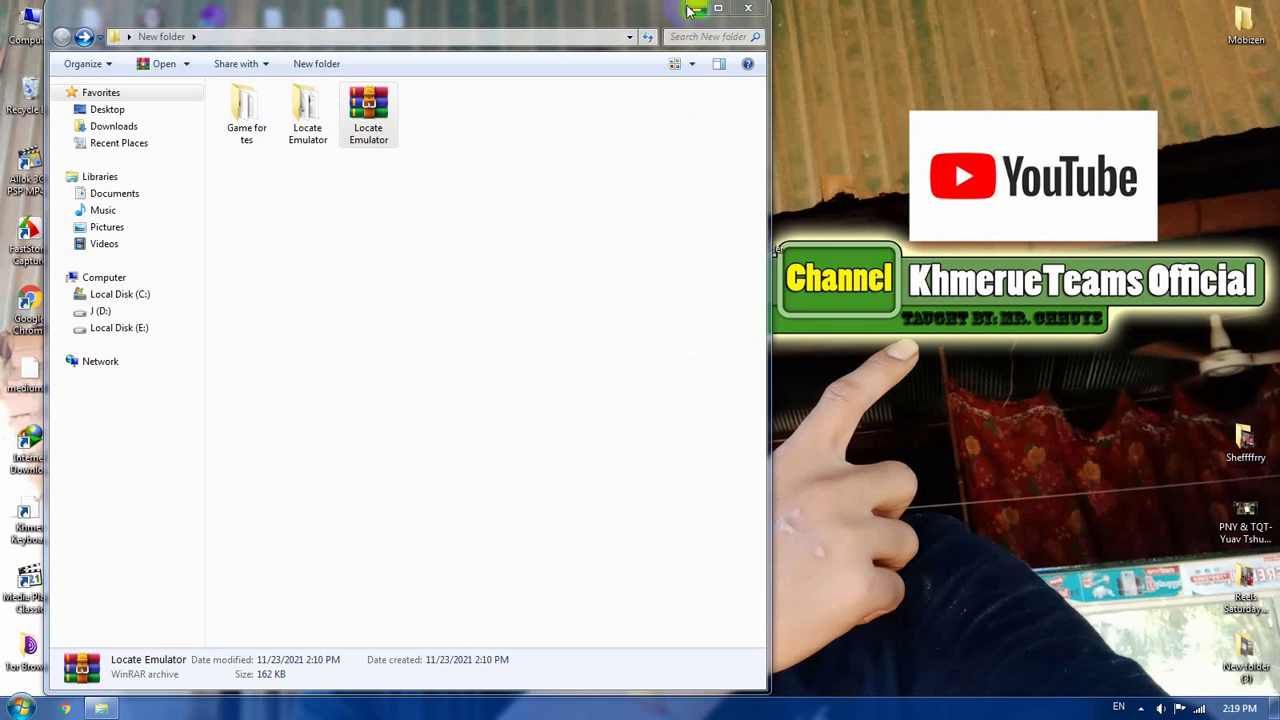
- Refresh the desktop, restore the New folder window, and select the Game for tes folder
click(696, 8)
right_click(563, 335)
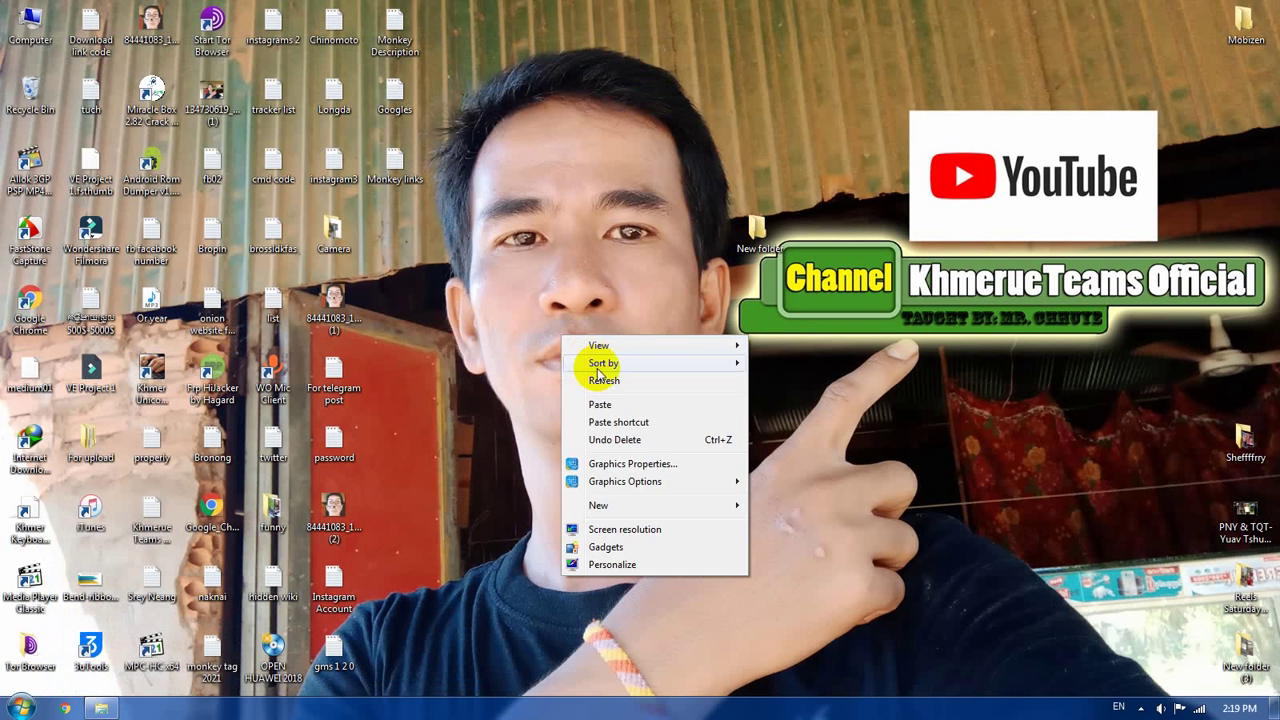
click(603, 380)
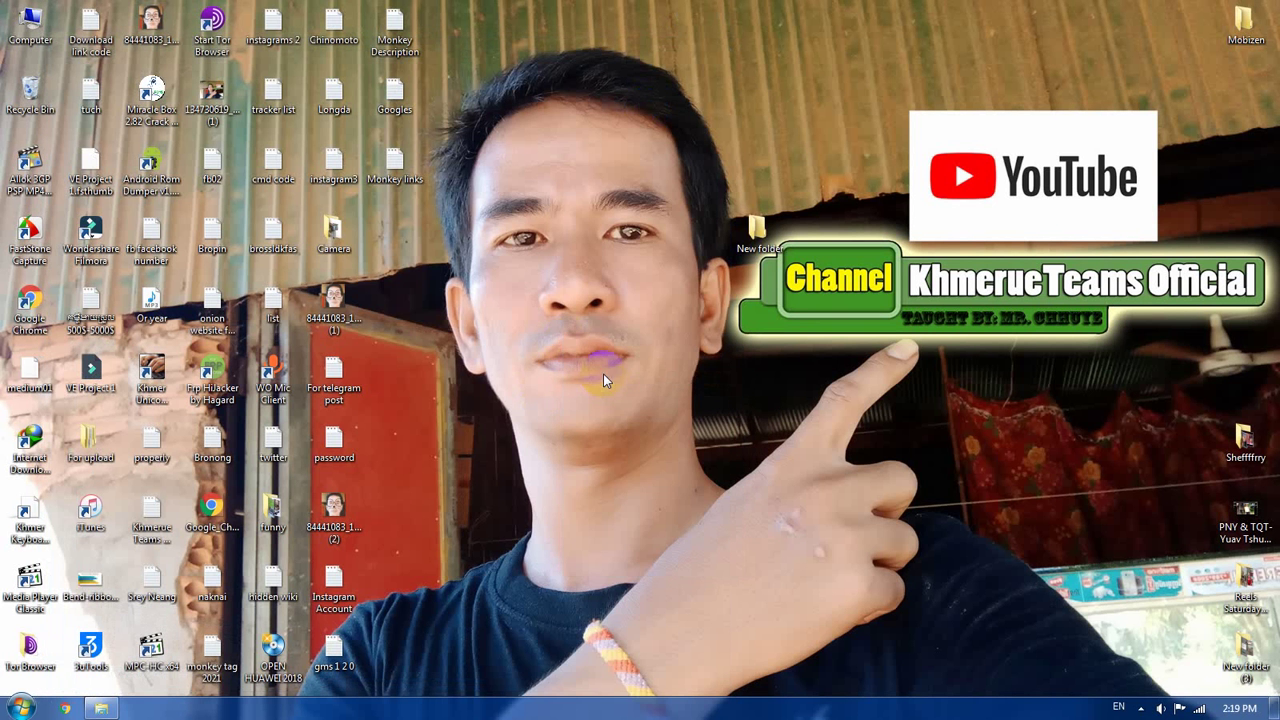
click(101, 708)
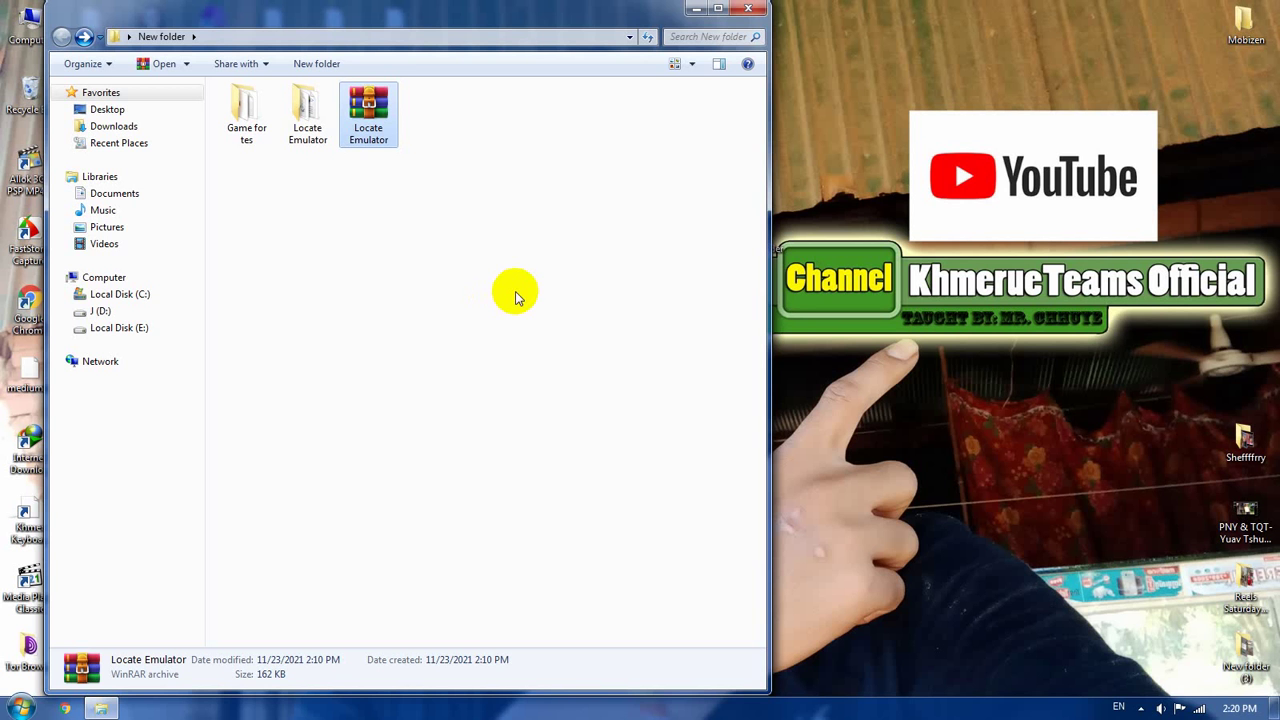
click(568, 291)
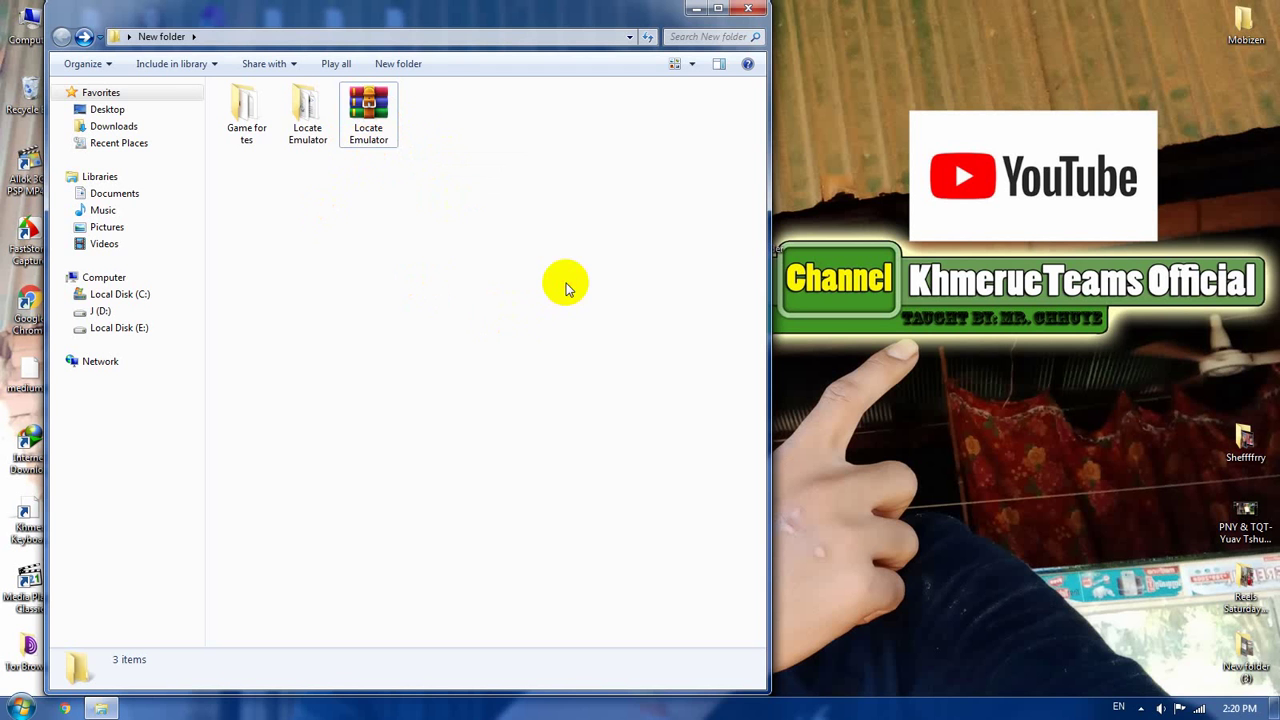
click(245, 128)
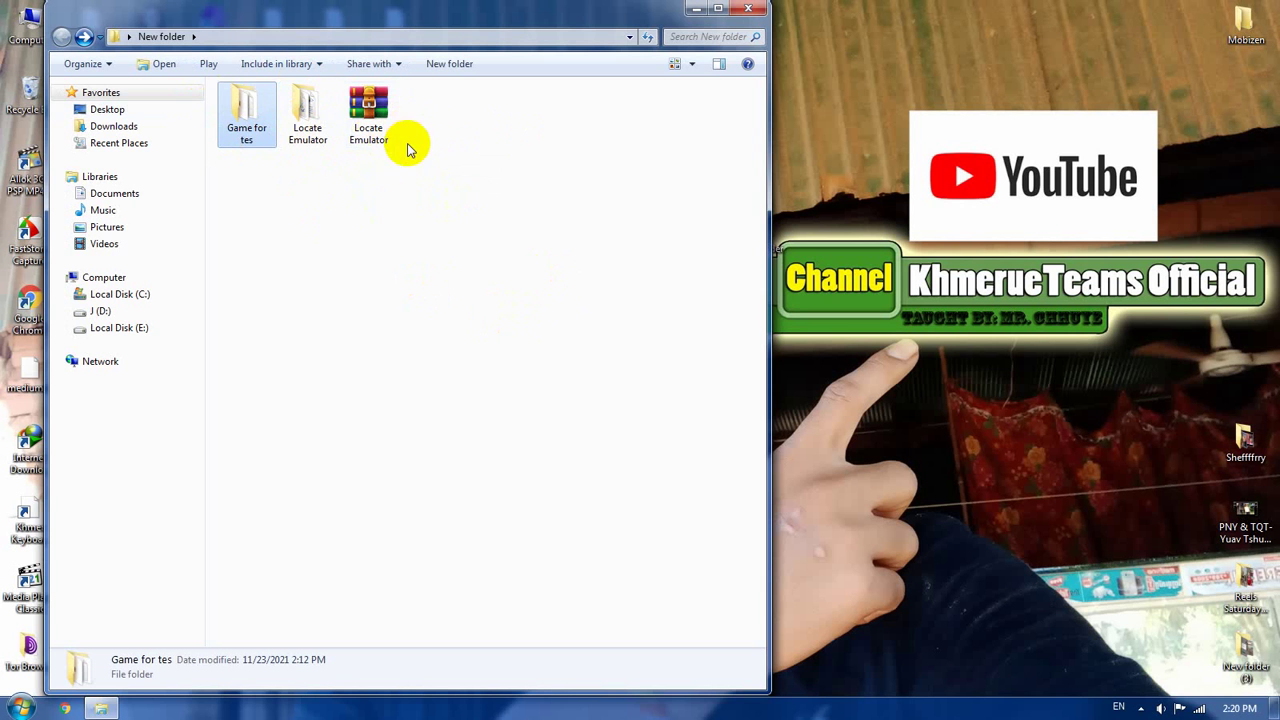
- Open the Game for tes folder and launch its start application
mouse_move(313, 139)
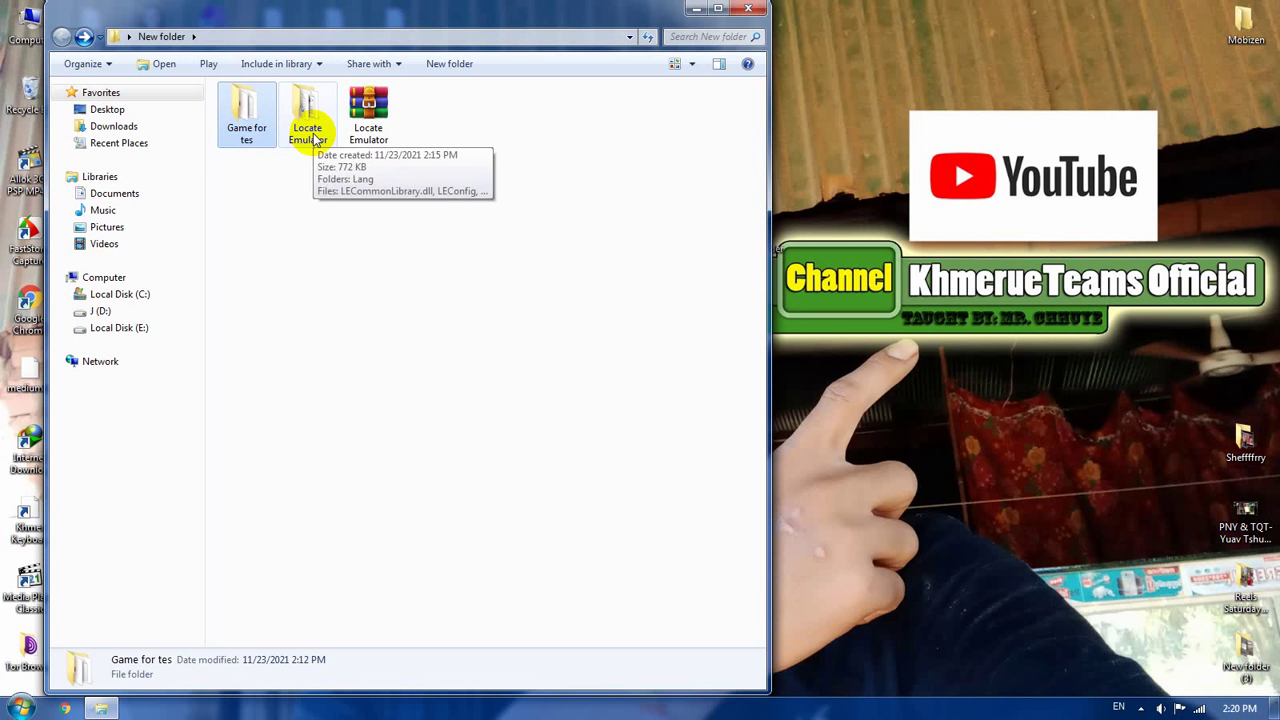
double_click(247, 125)
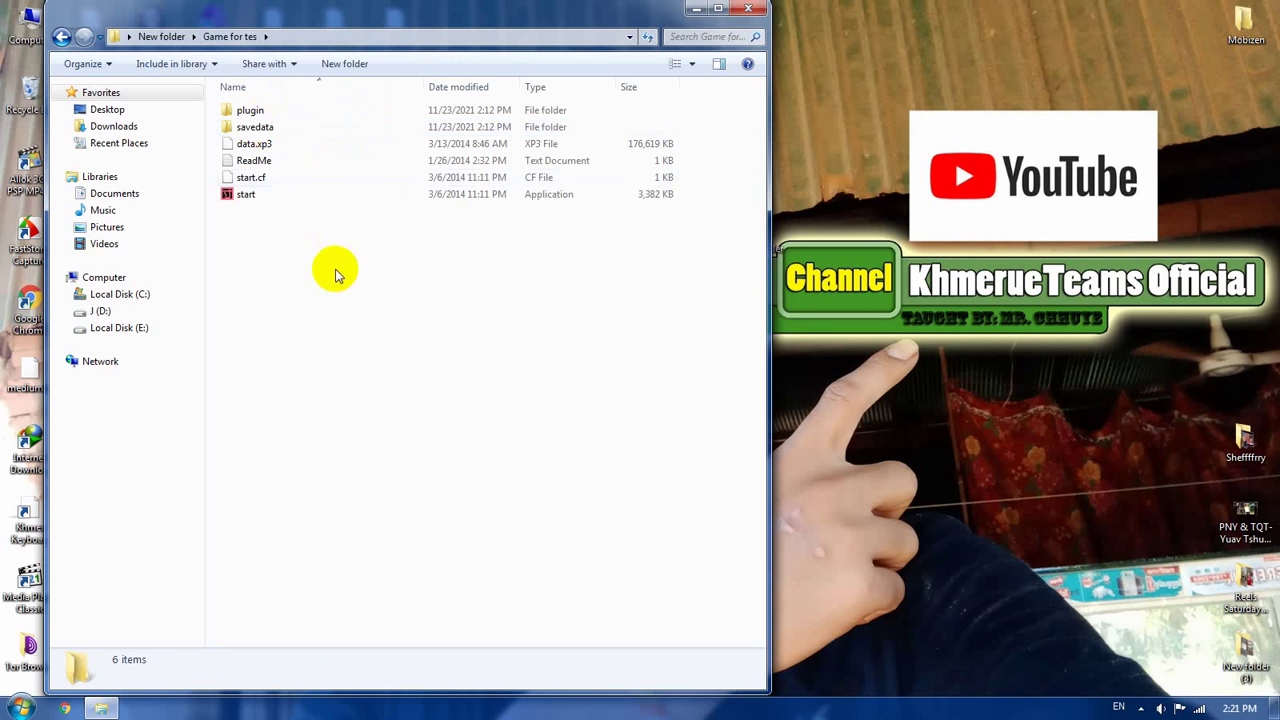
double_click(250, 196)
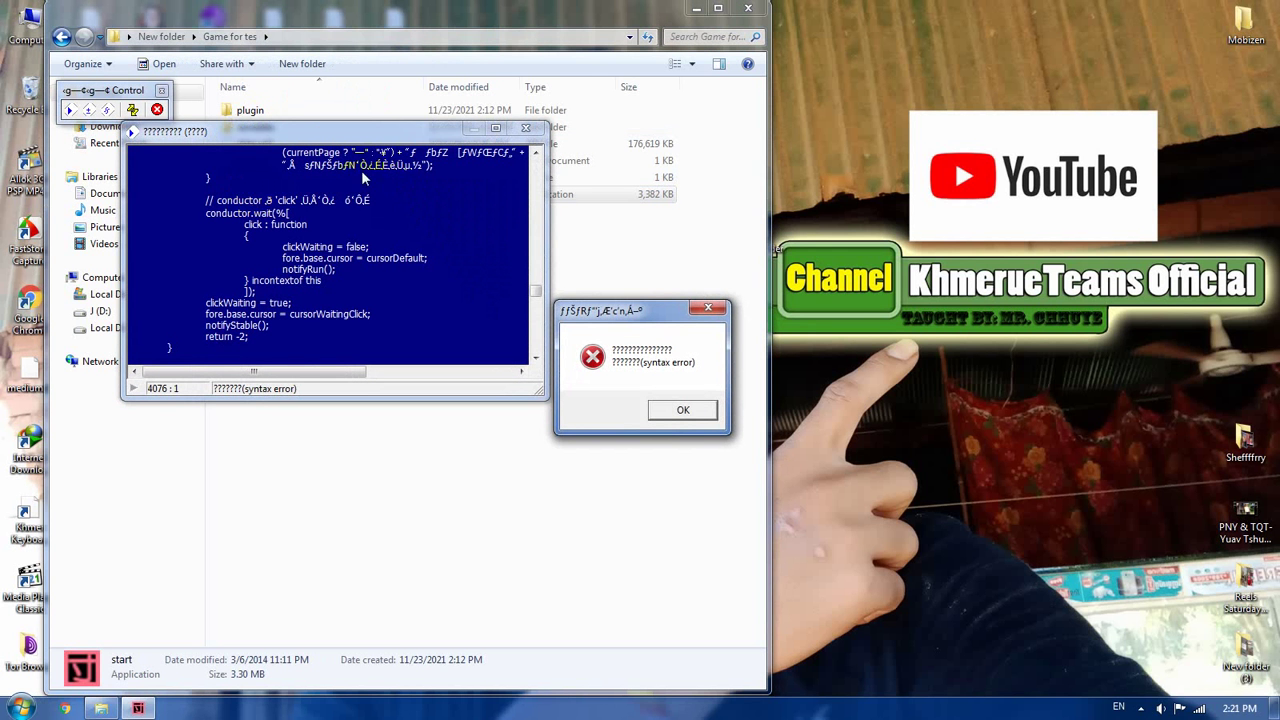
- Dismiss the garbled syntax error message the game shows
click(409, 135)
click(645, 366)
click(640, 305)
click(716, 318)
- Close the game's leftover script and Control windows and deselect the start application
click(526, 129)
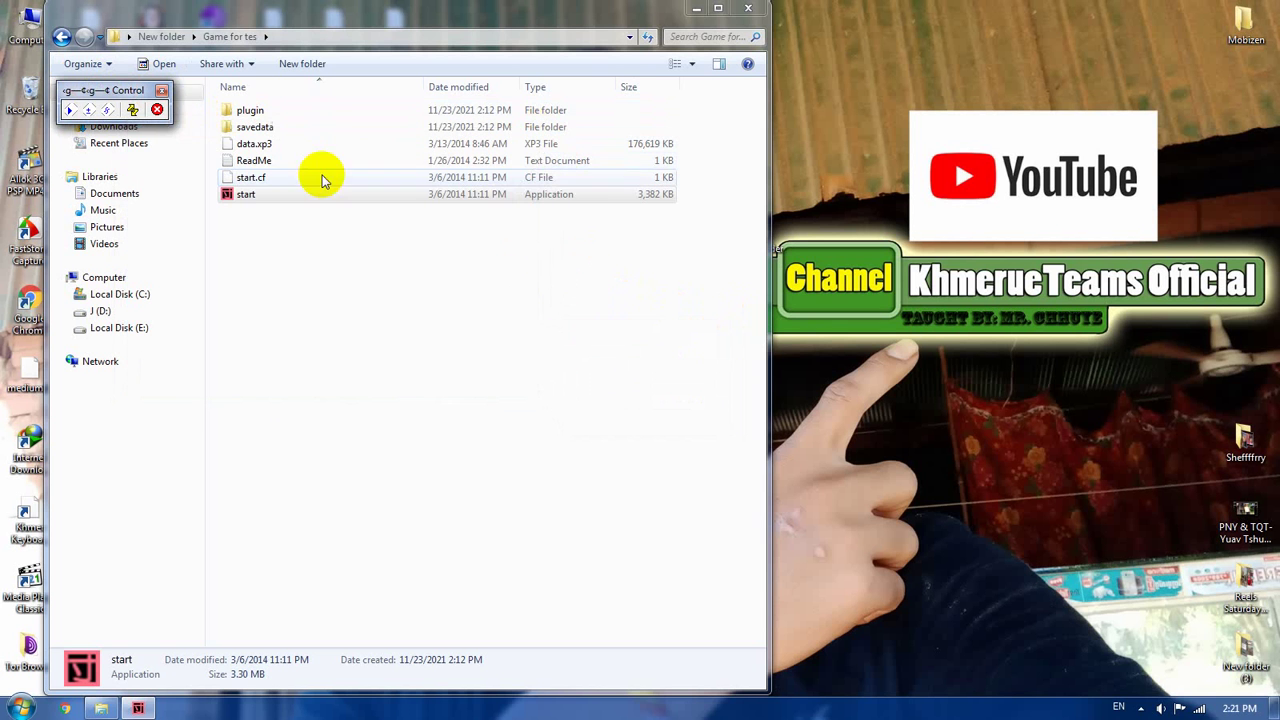
click(161, 90)
click(571, 309)
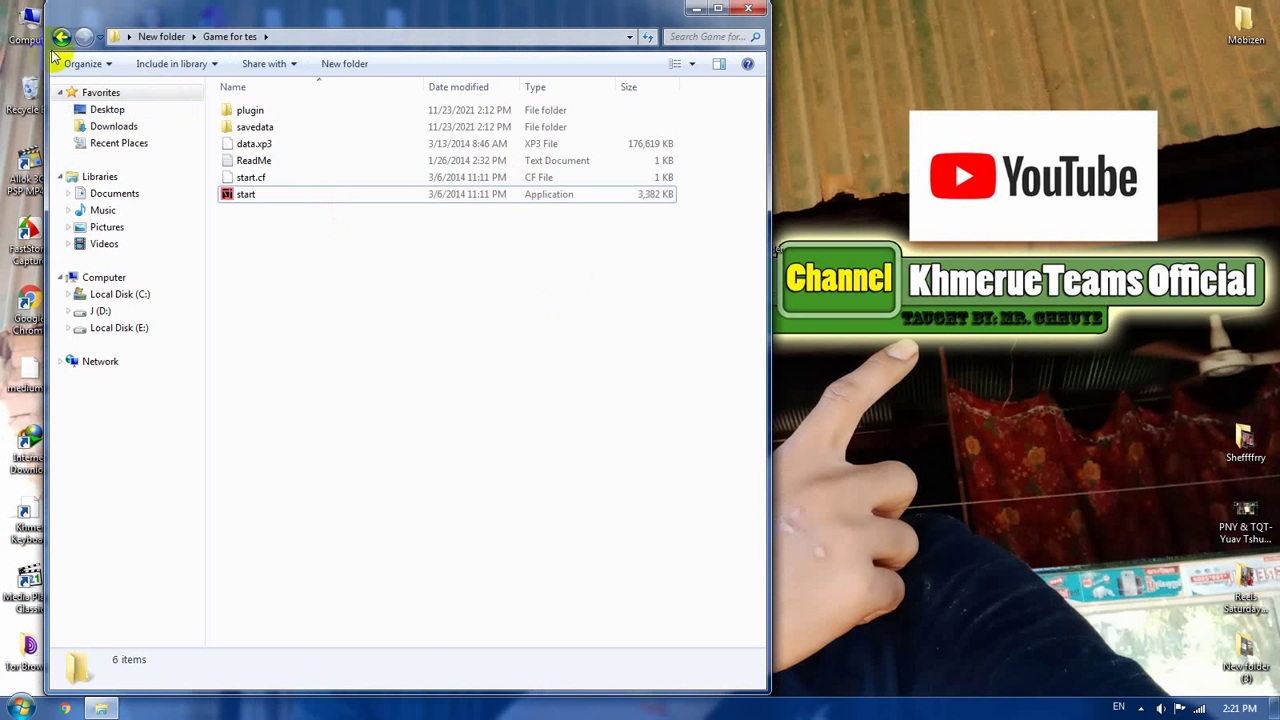
- Go back to New folder and open the Locate Emulator folder
click(61, 36)
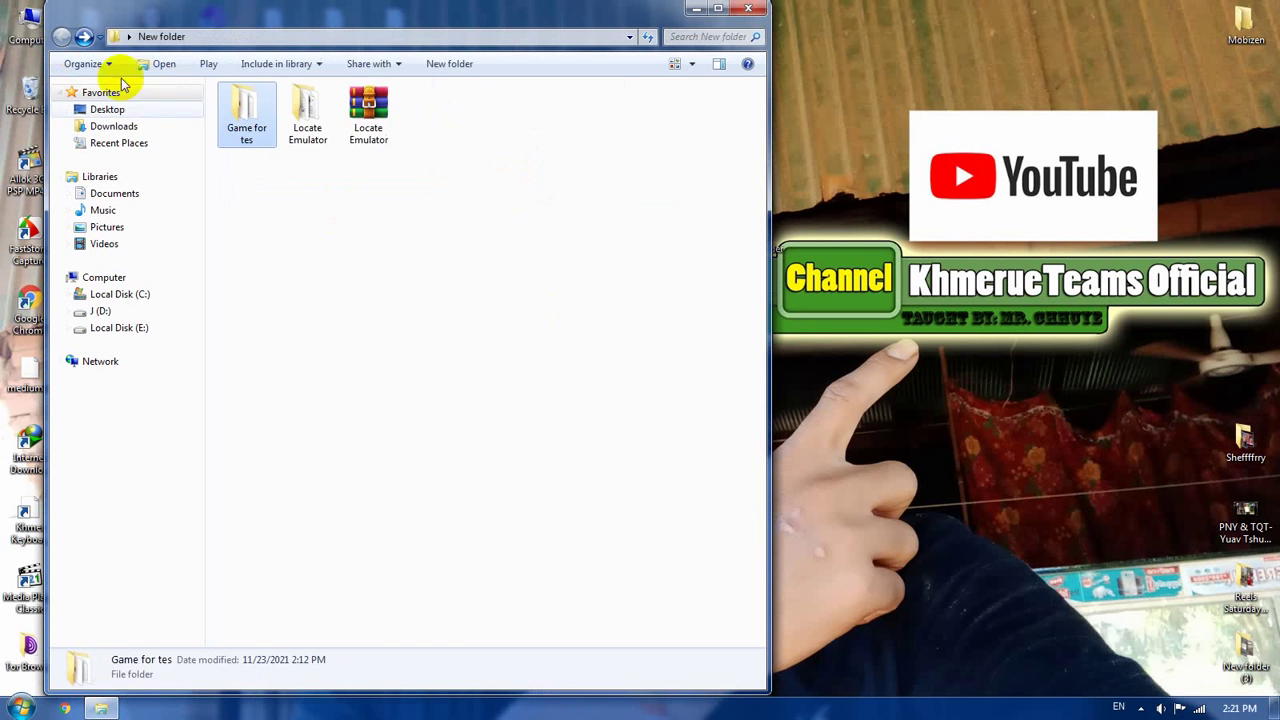
click(368, 127)
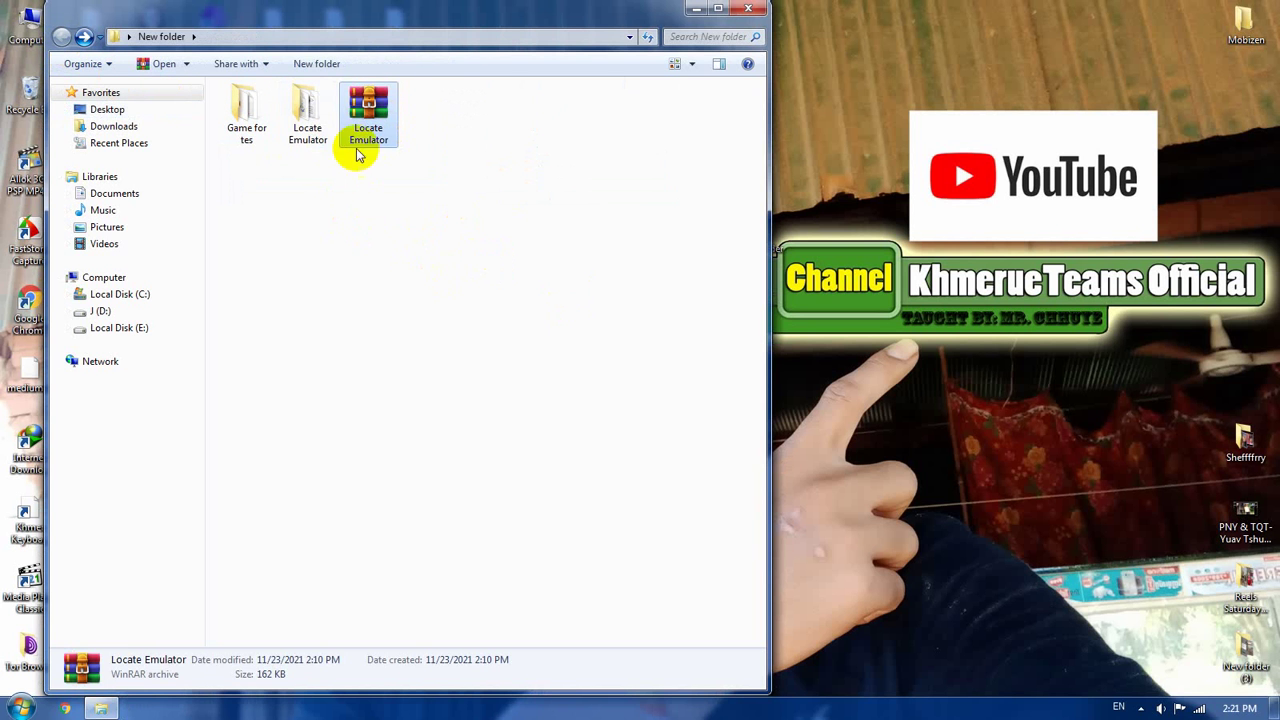
click(306, 120)
double_click(307, 122)
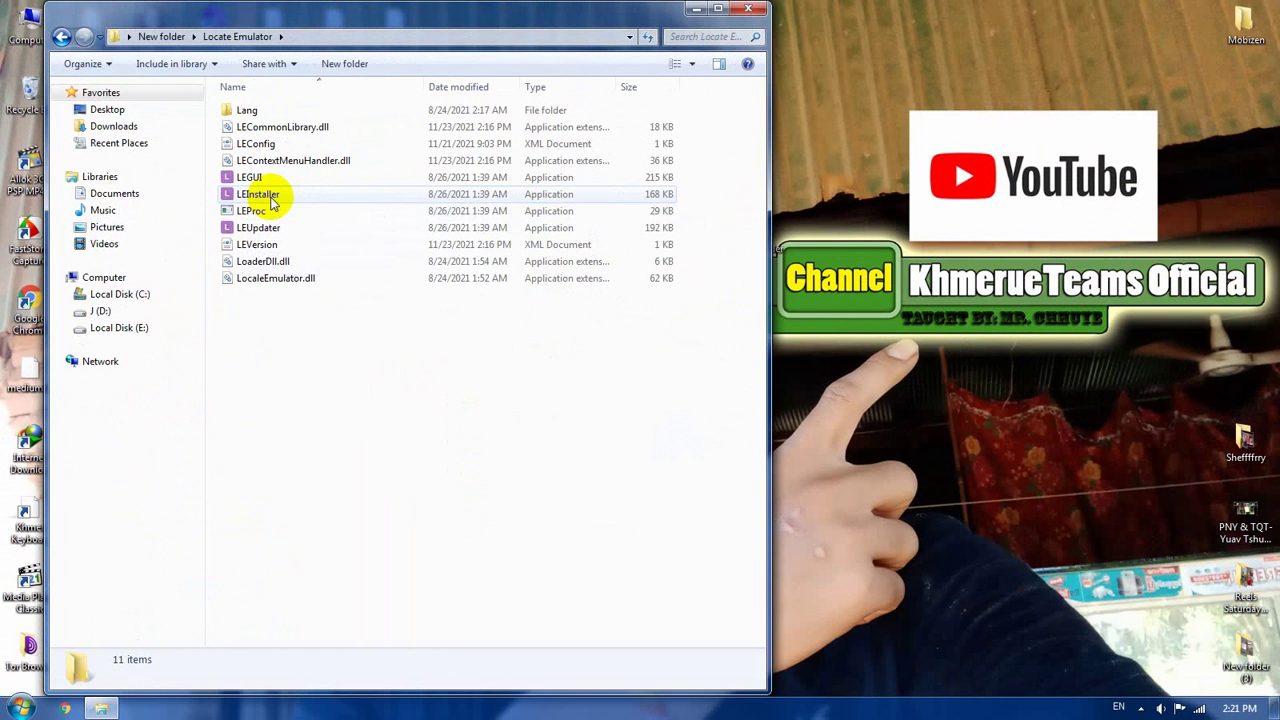
- Run LEInstaller as administrator, install the context menu for all users, then close it
right_click(543, 366)
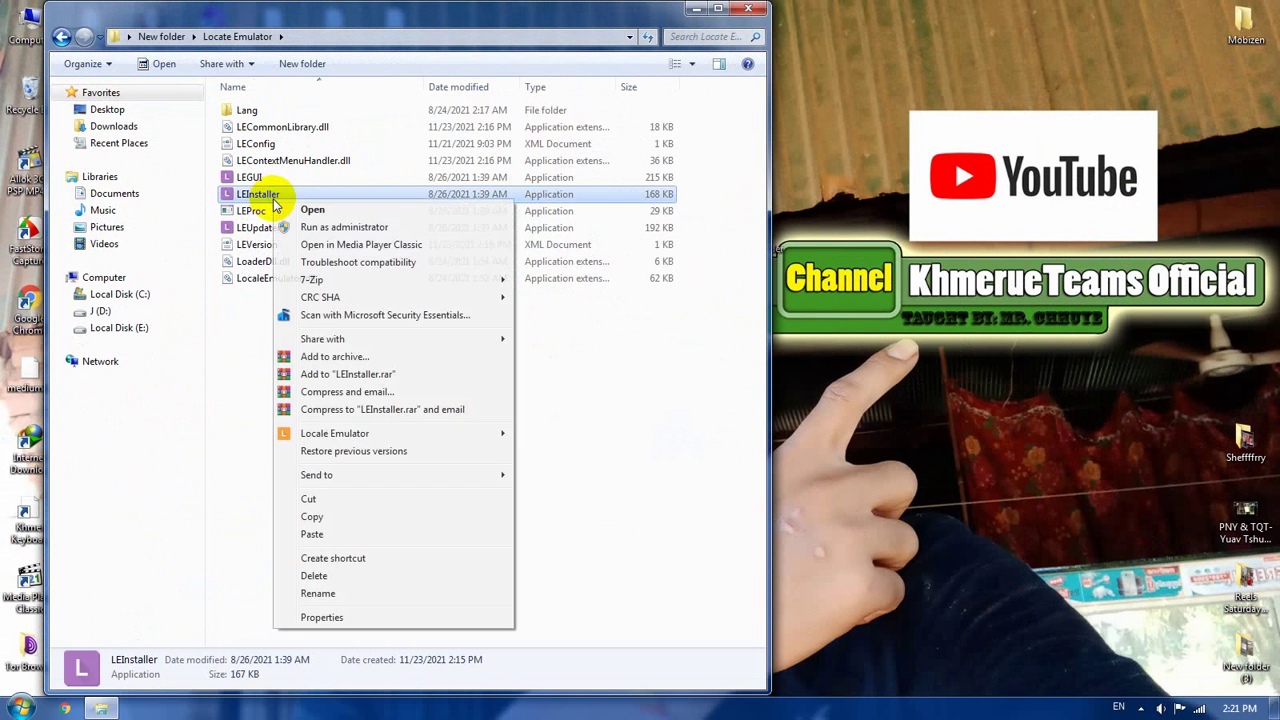
click(352, 227)
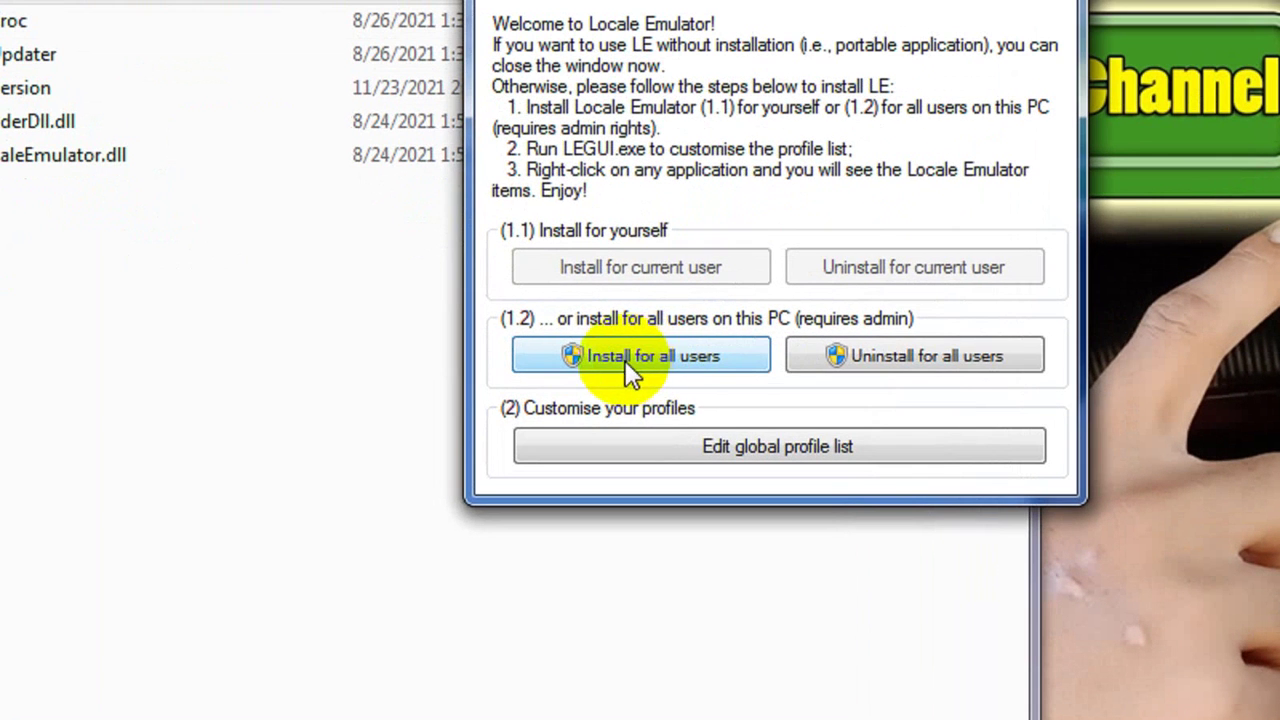
click(689, 362)
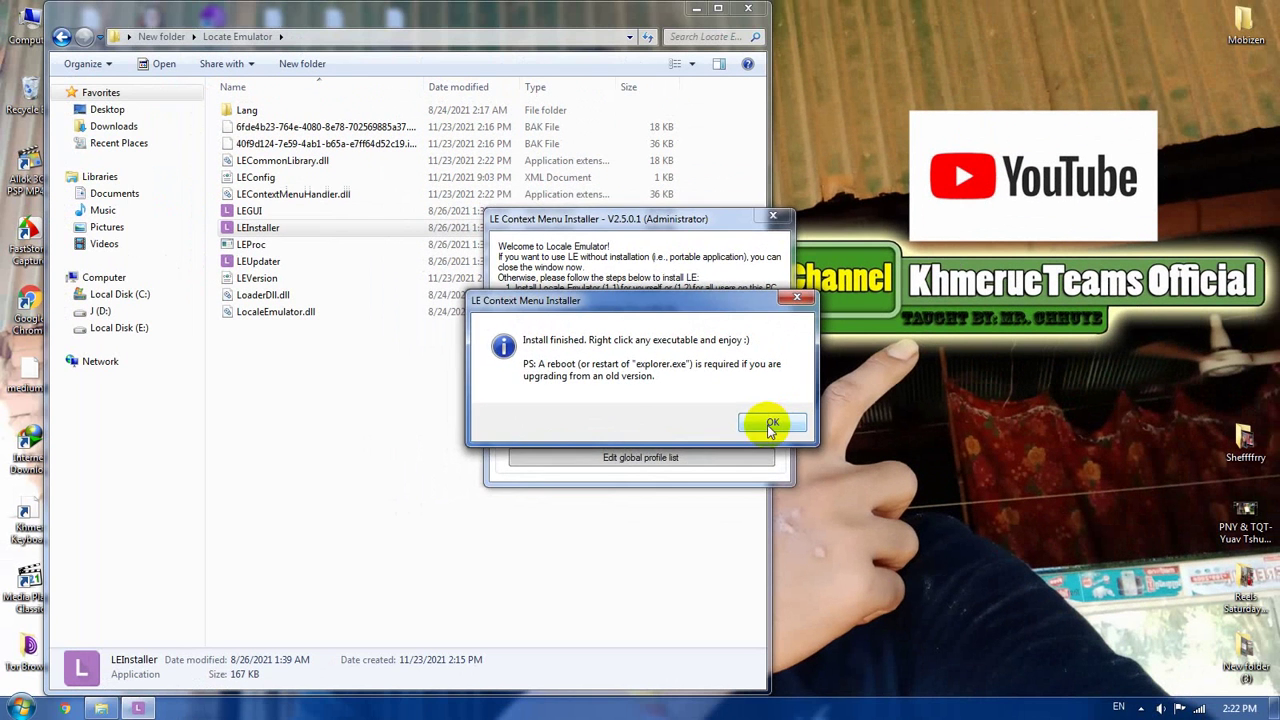
click(950, 385)
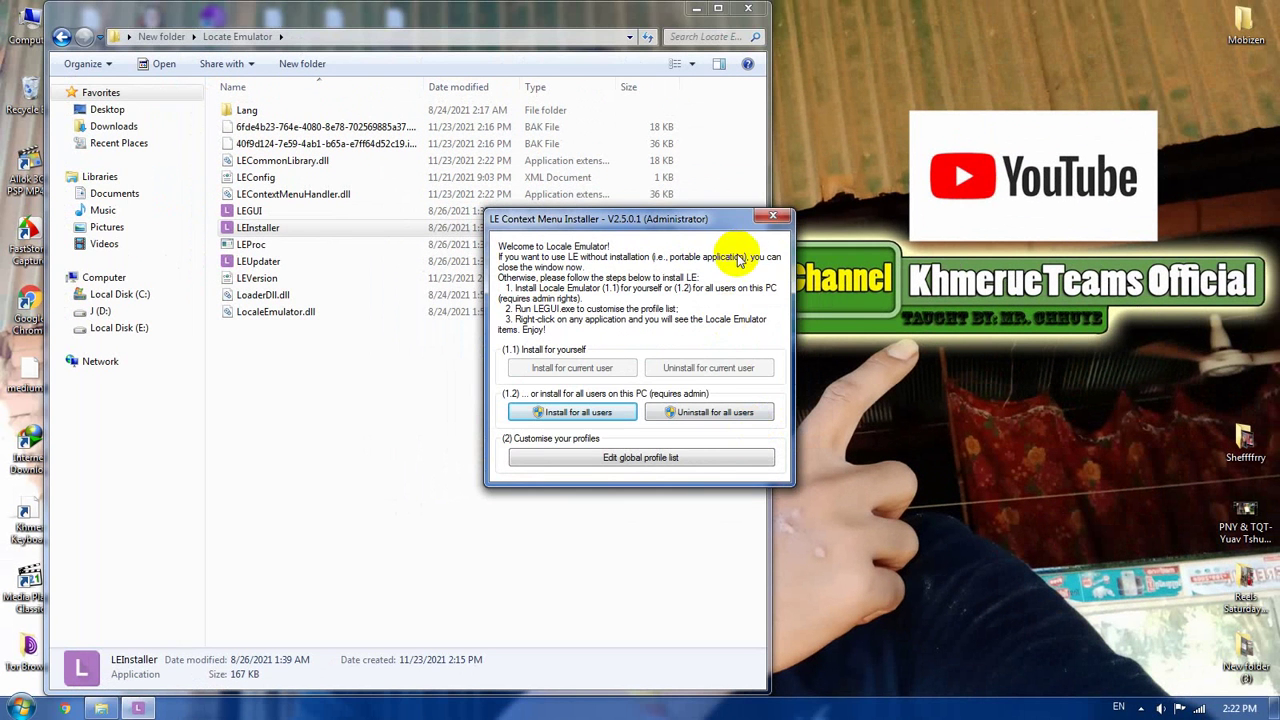
click(773, 216)
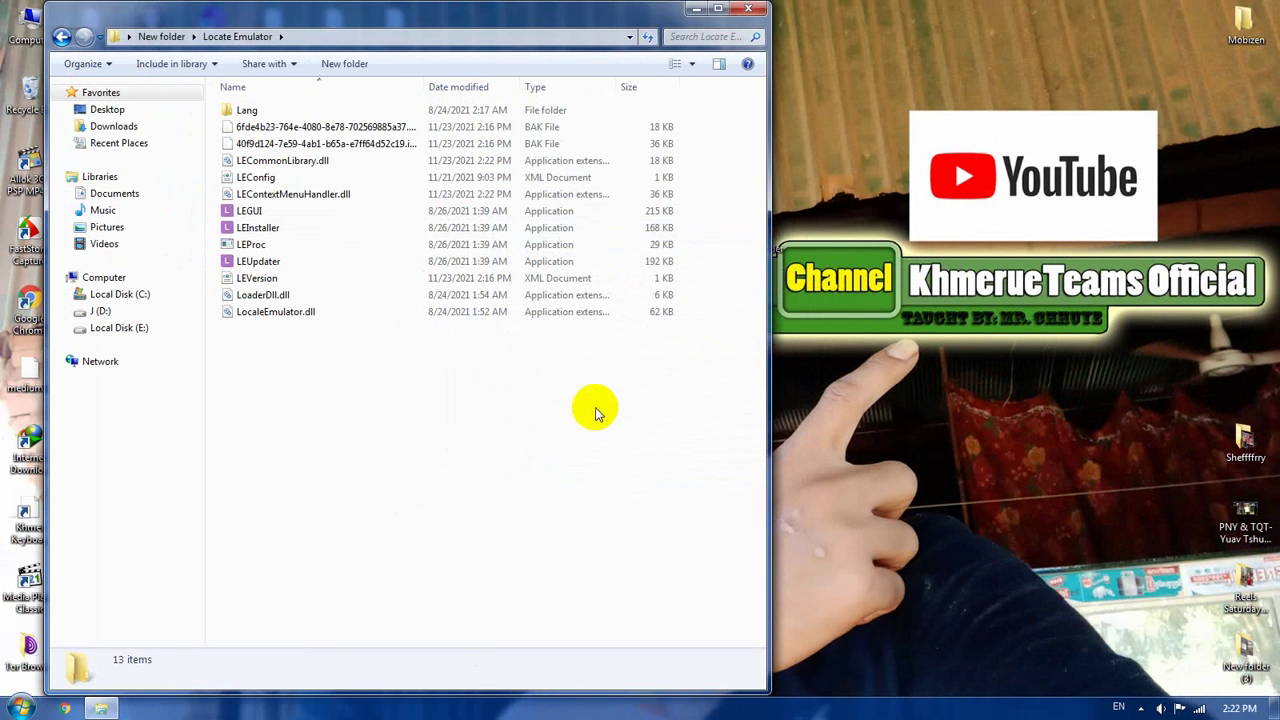
- Open the LEGUI global profile settings next to the file browser
drag(481, 24, 673, 92)
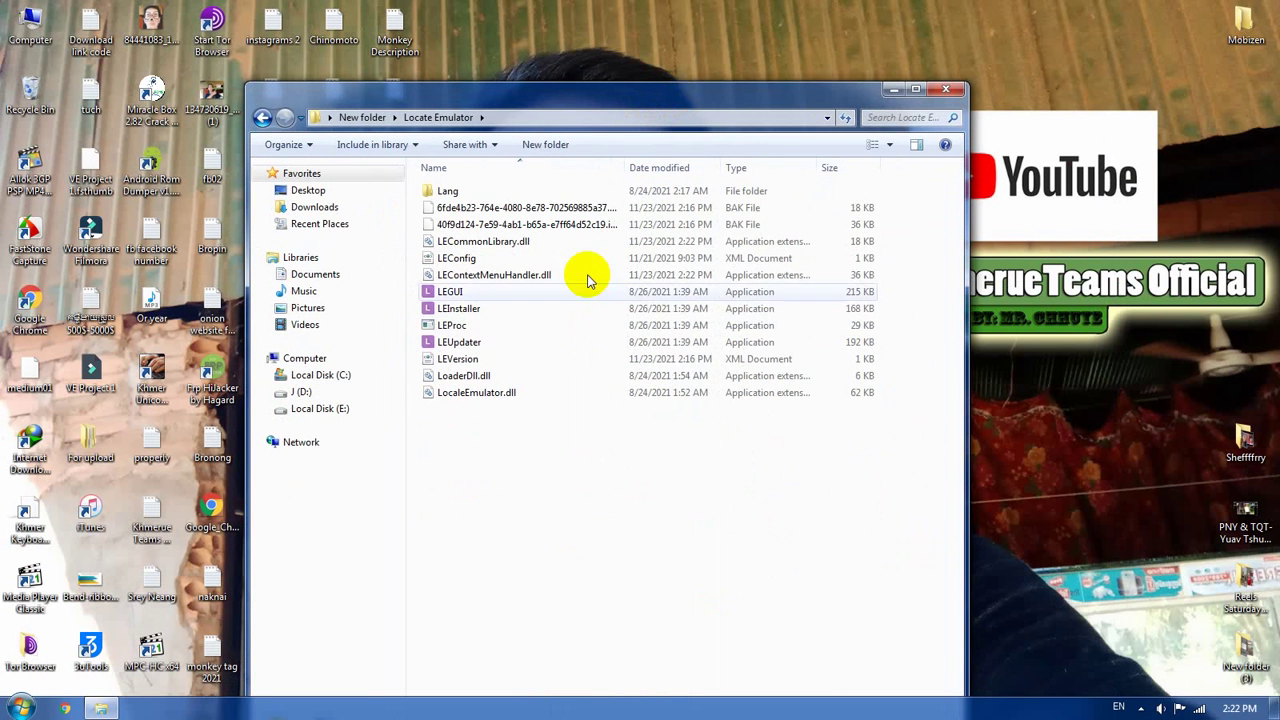
double_click(452, 292)
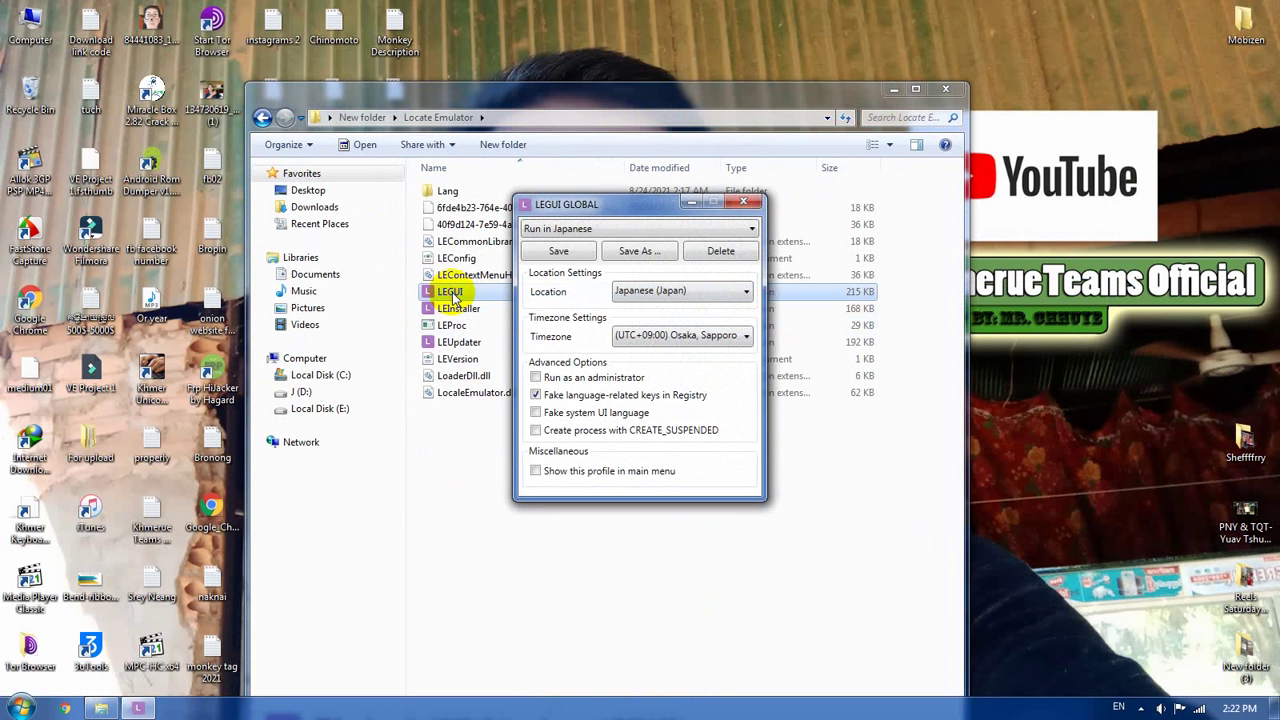
drag(620, 202, 513, 209)
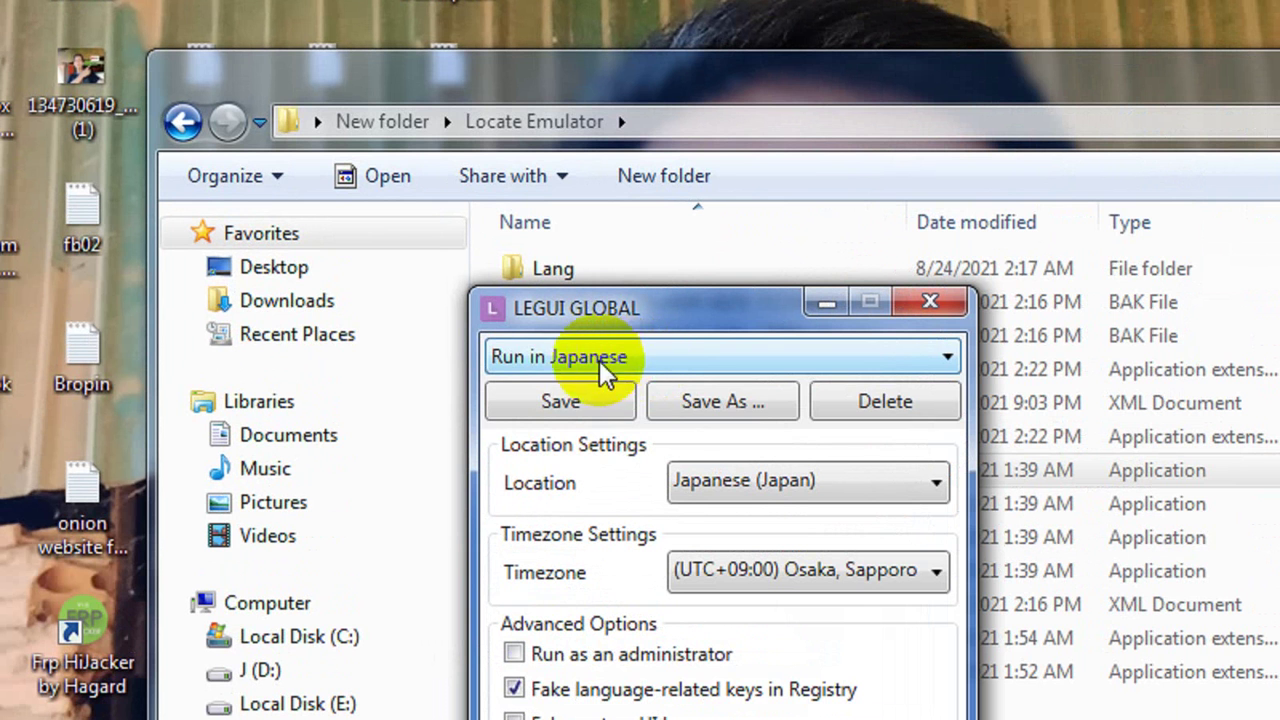
- Save the 'Run in Japanese' profile with Japanese (Japan) and UTC+09:00 Osaka, Sapporo
click(612, 362)
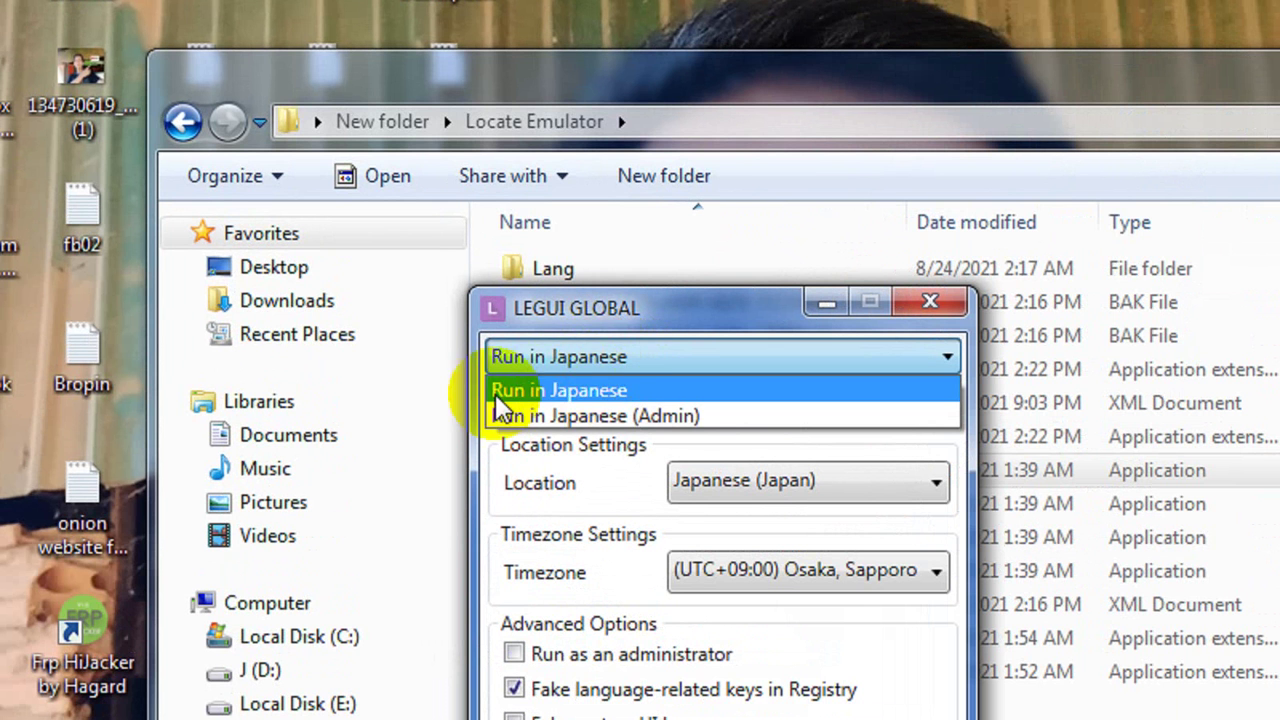
click(640, 389)
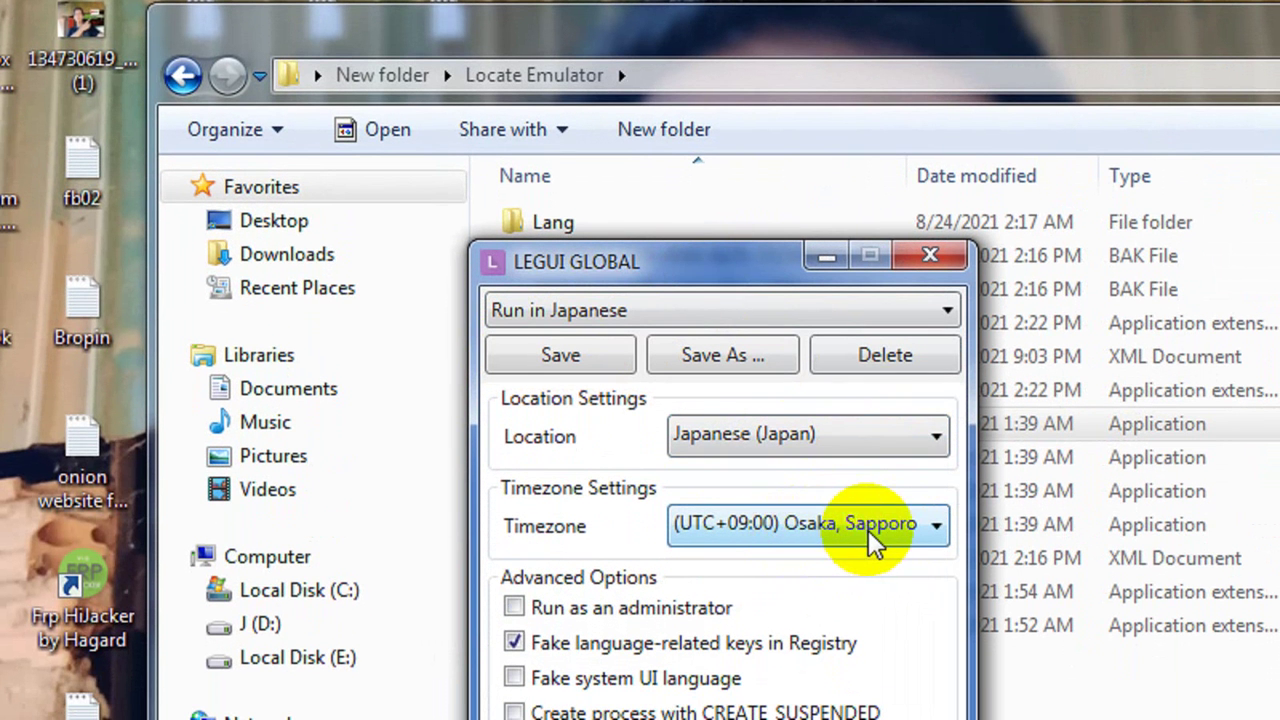
click(590, 360)
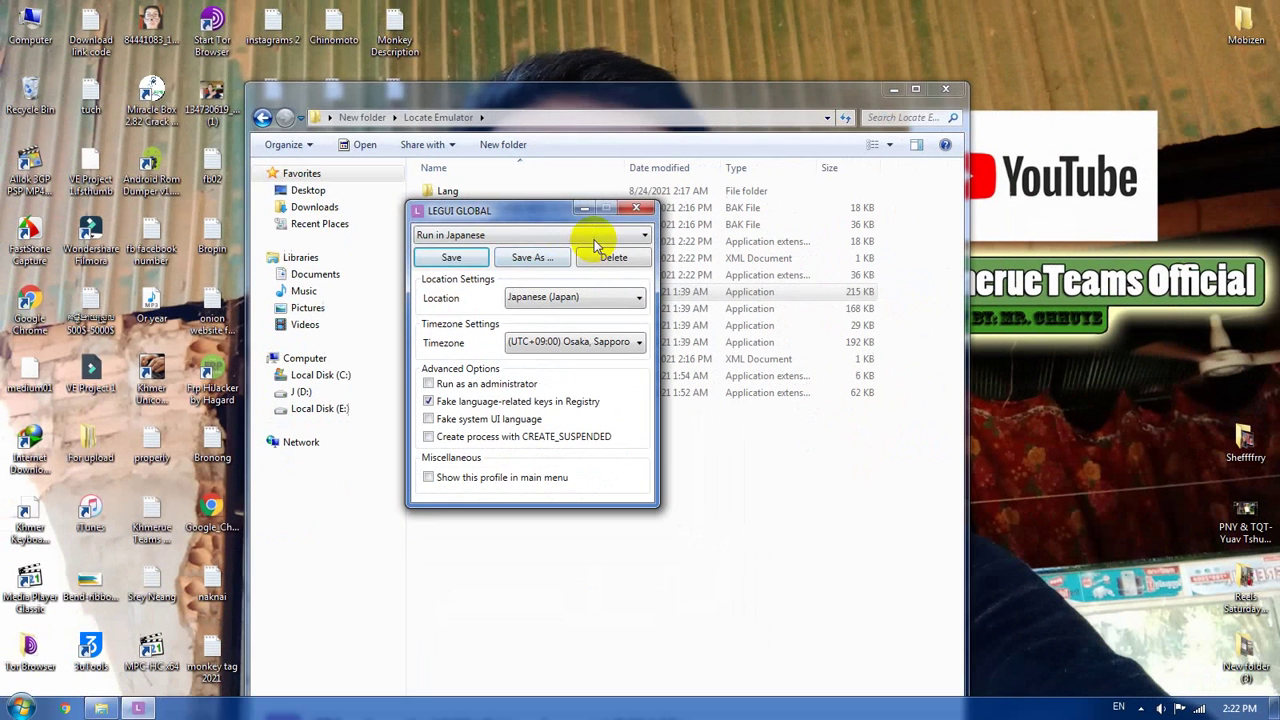
click(641, 211)
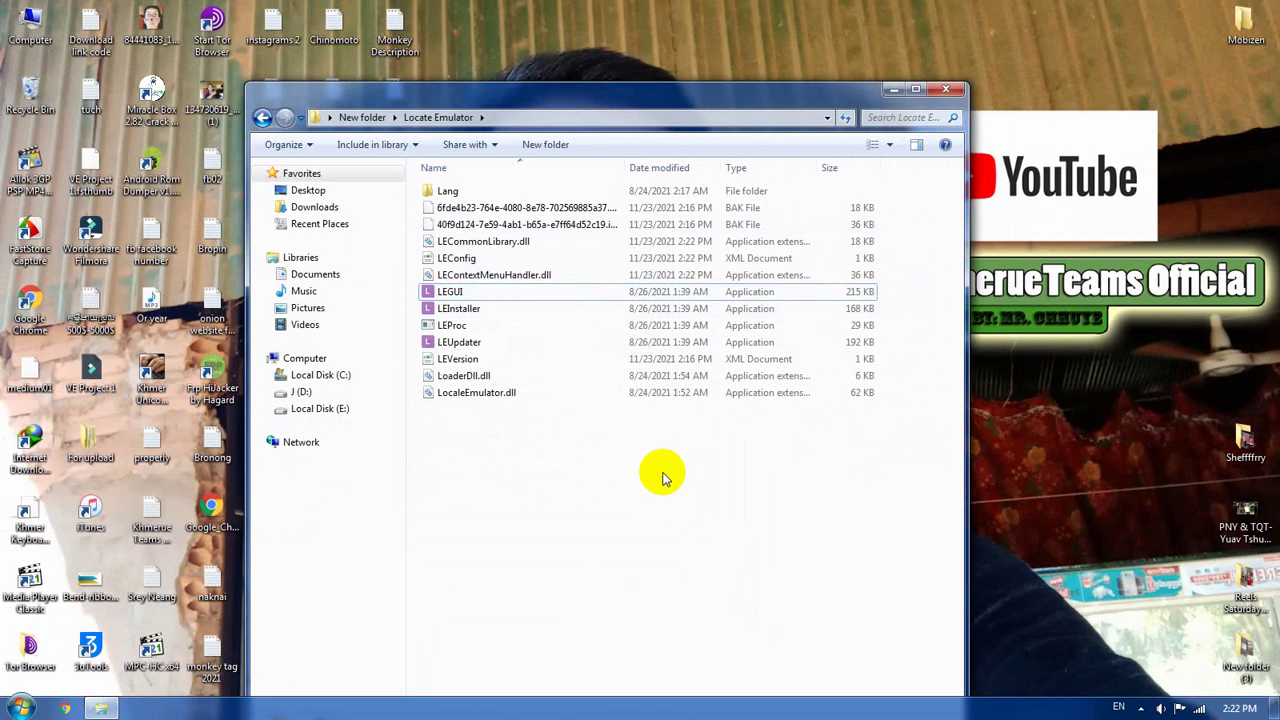
- Return to the Game for tes folder and show start's Locale Emulator submenu with Run in Japanese
click(262, 118)
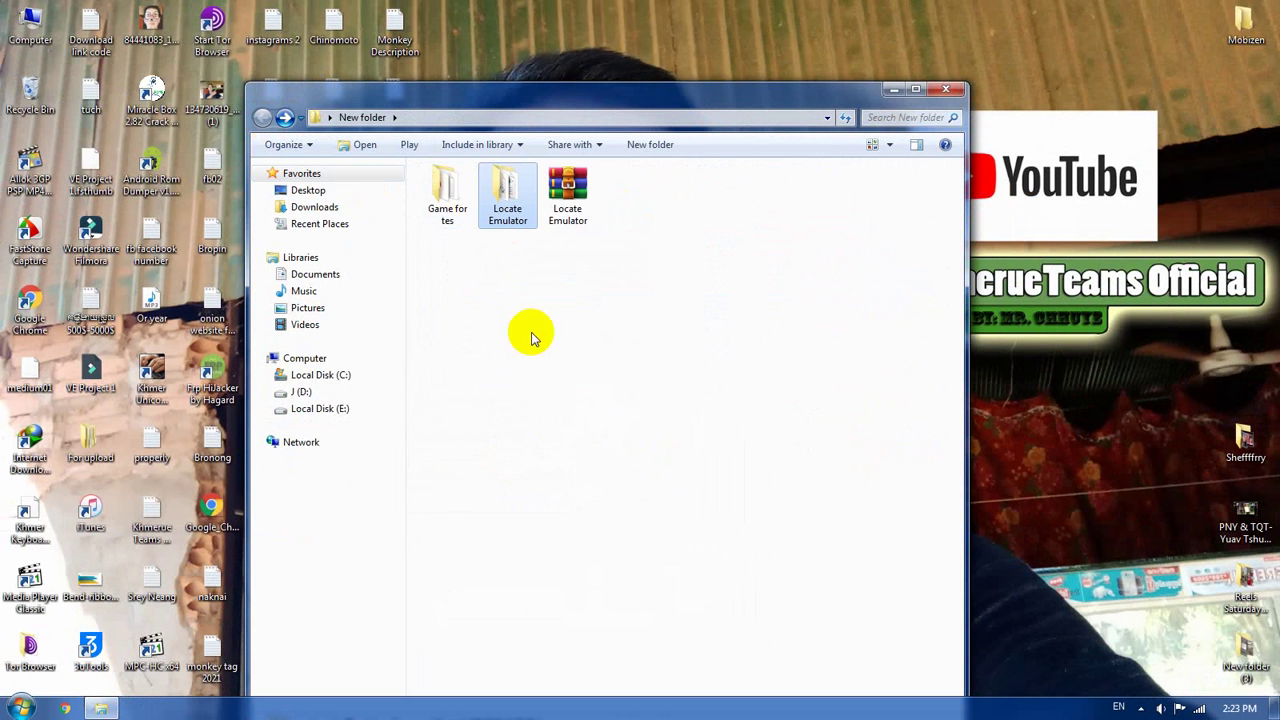
drag(626, 100, 403, 44)
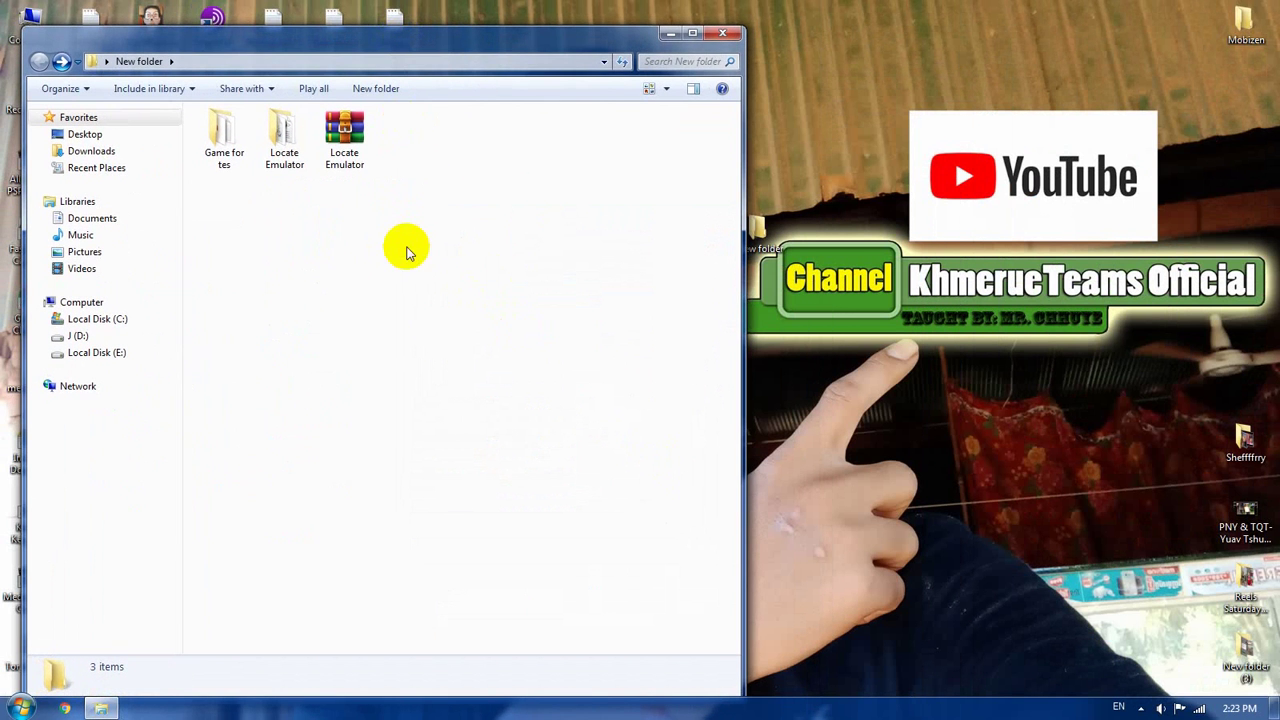
double_click(228, 140)
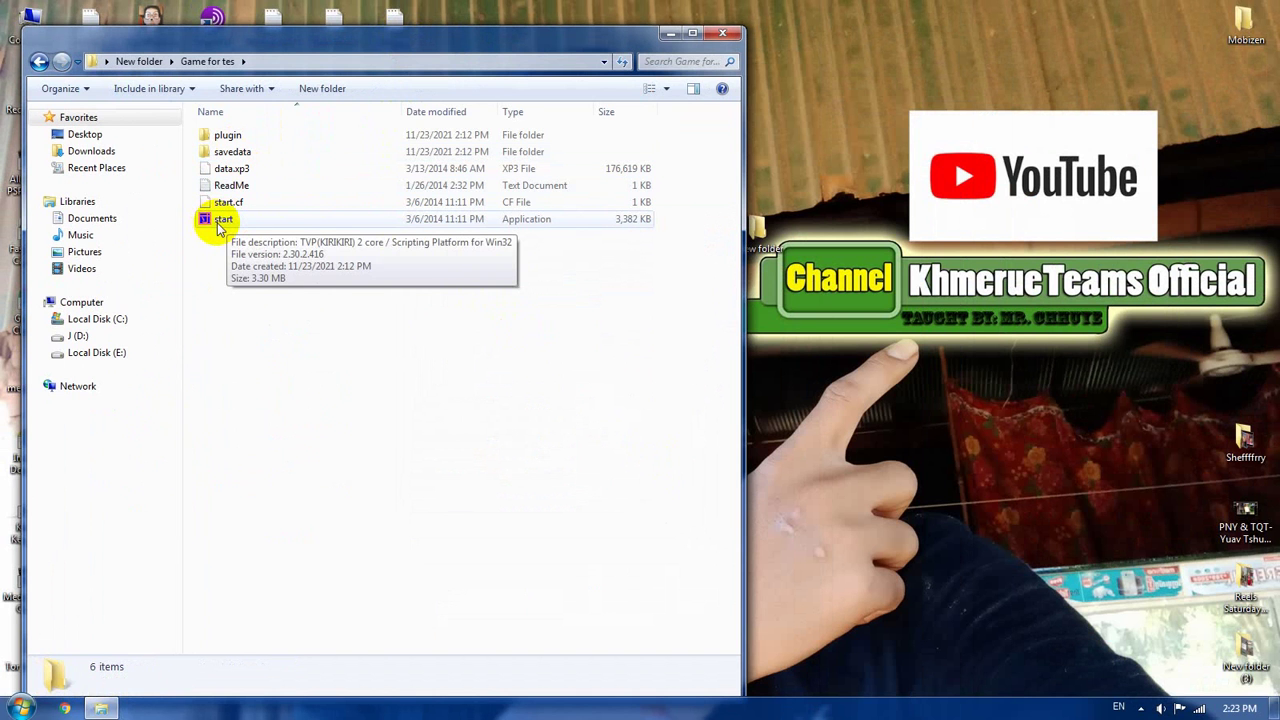
right_click(221, 228)
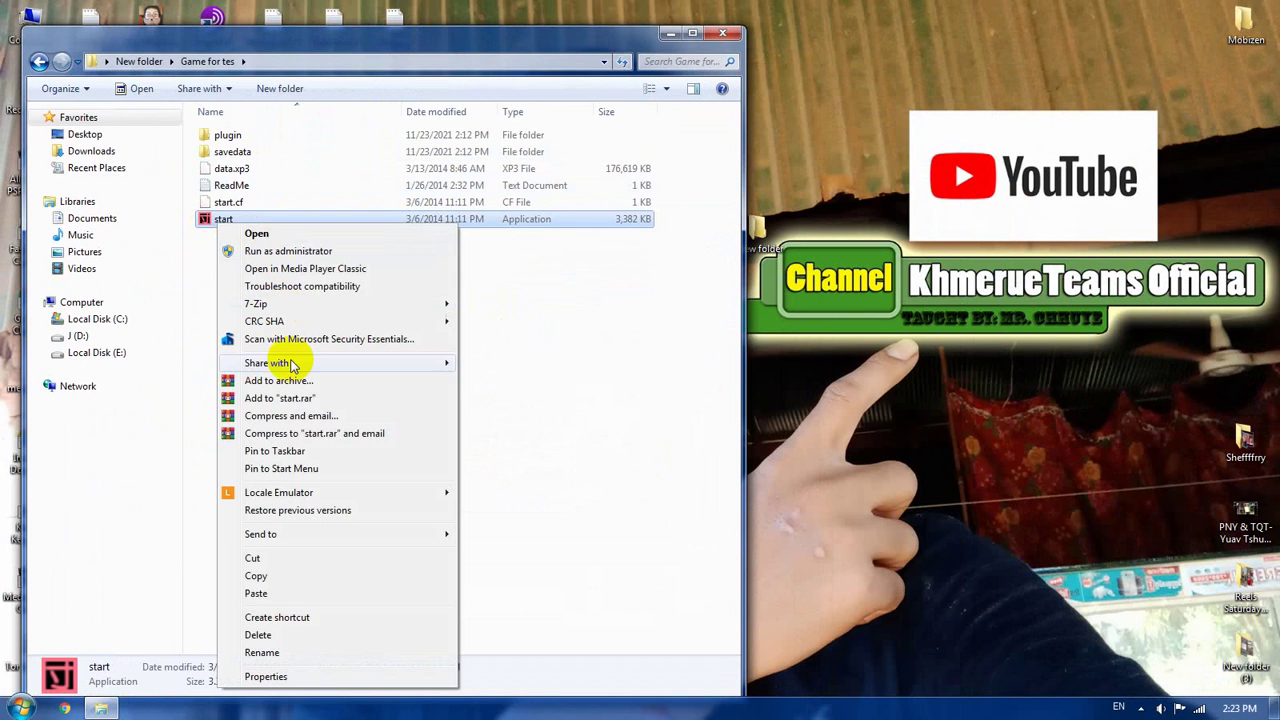
mouse_move(308, 497)
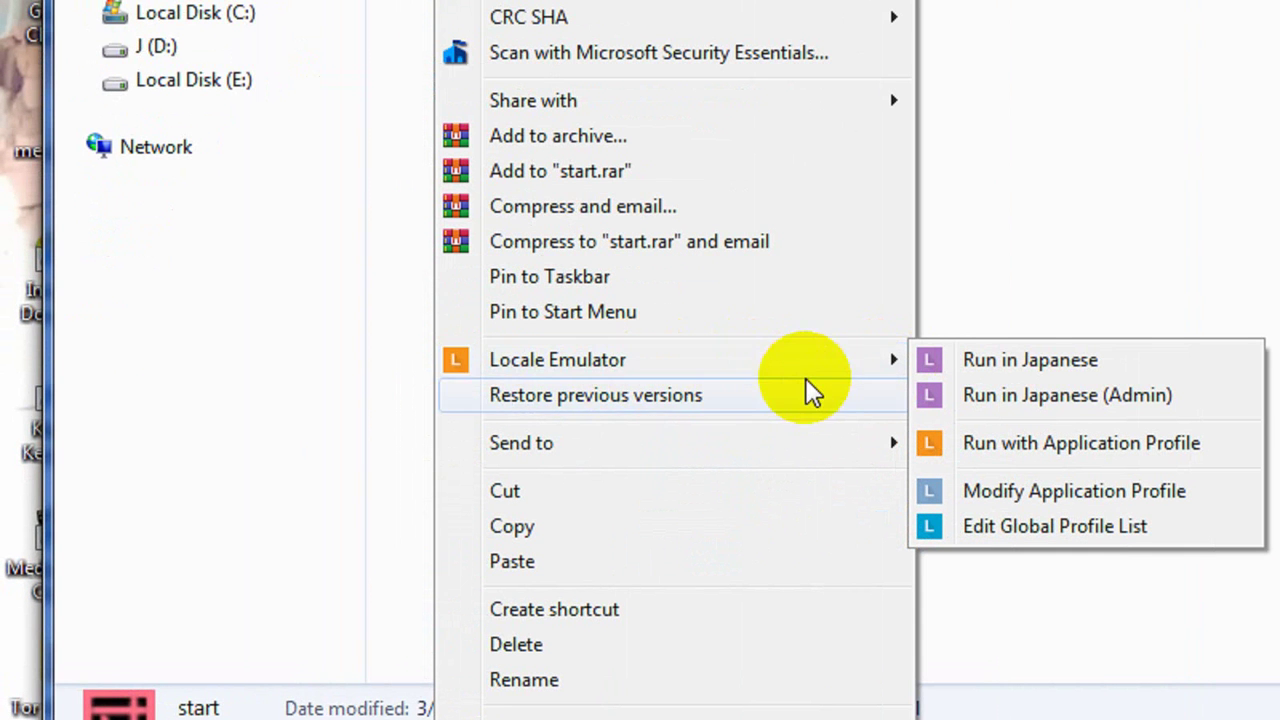
mouse_move(838, 385)
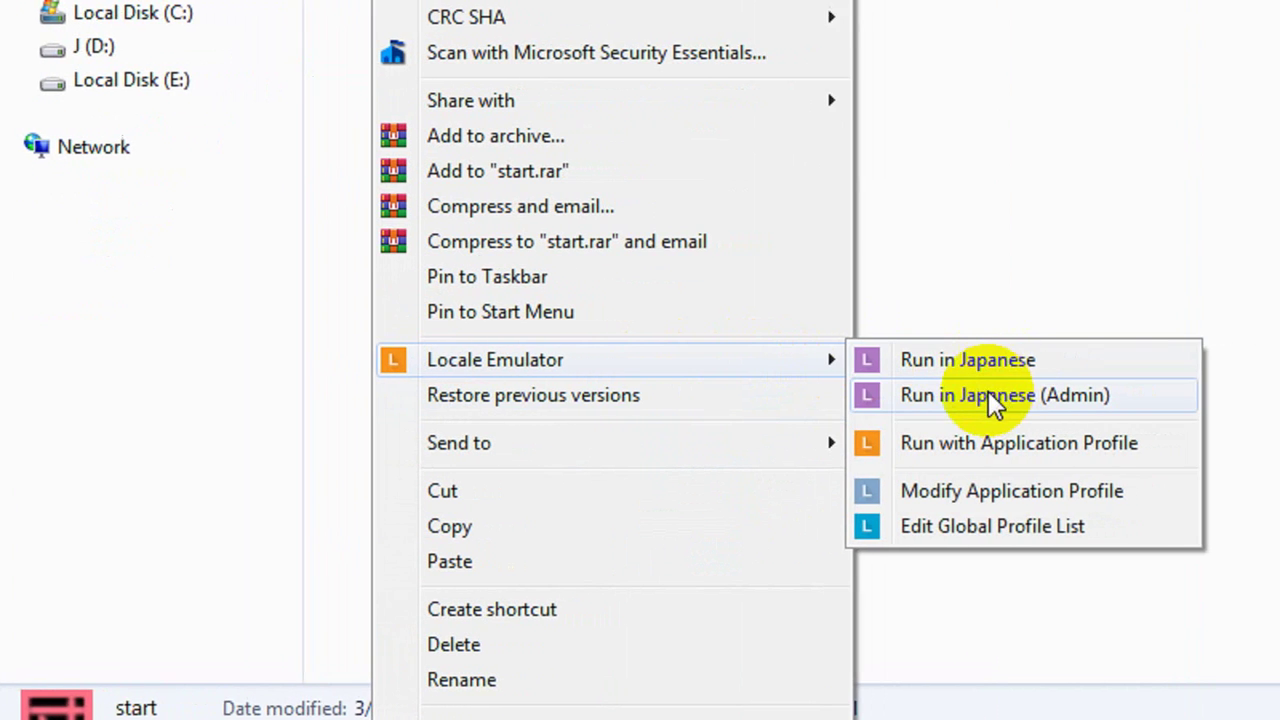